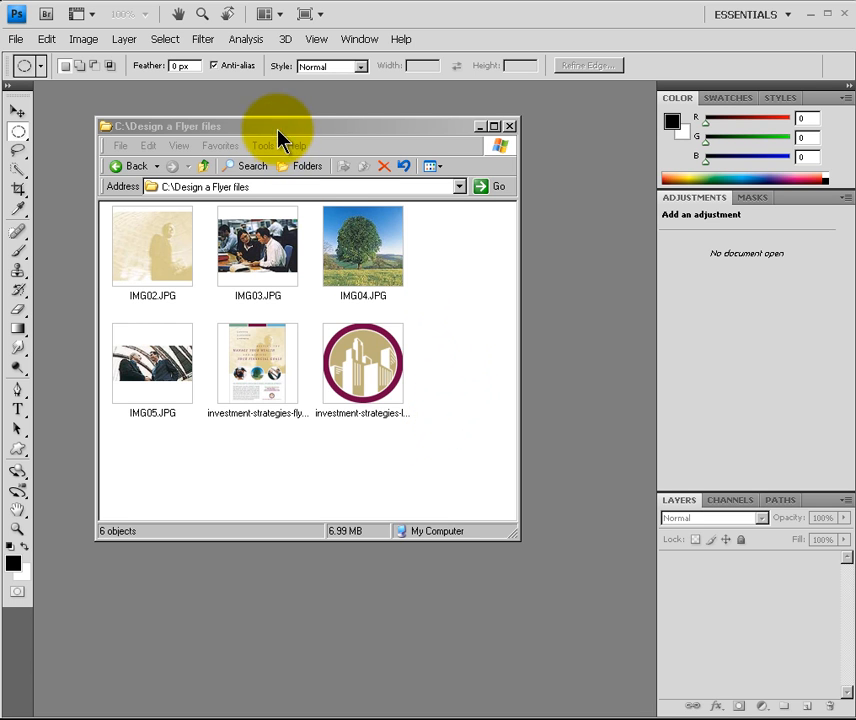
Open investment-strategies-flyer-fullsize.jpg from the Design a Flyer files folder in Photoshop and move the folder window out of the way
drag(277, 130, 291, 133)
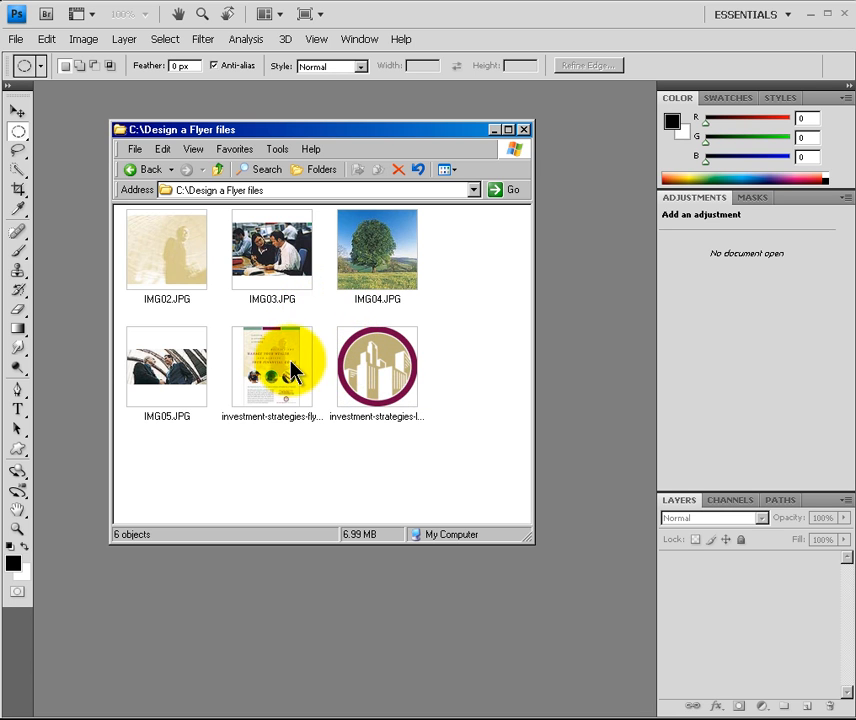
drag(278, 373, 626, 416)
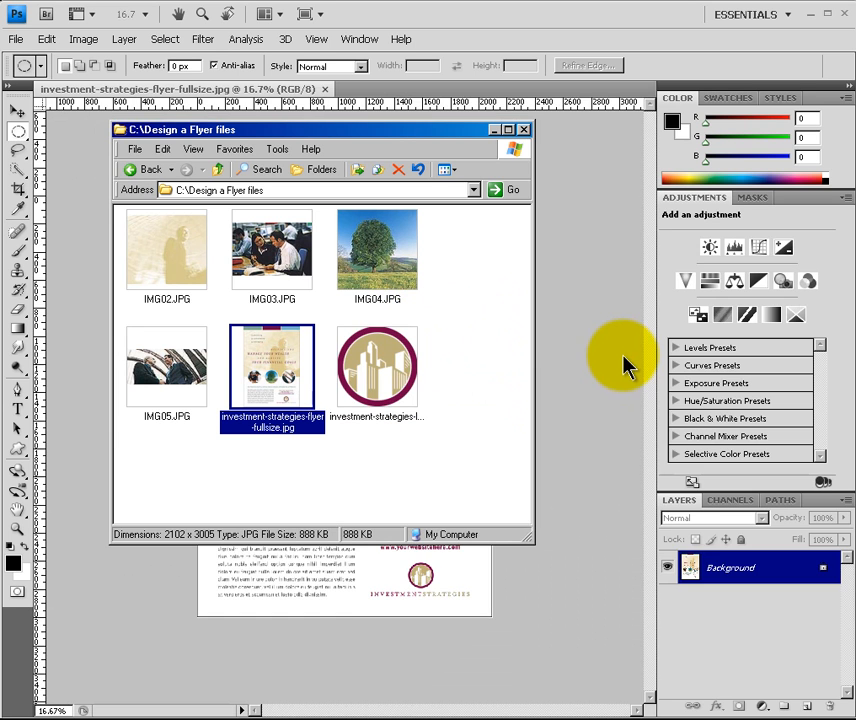
drag(434, 129, 0, 130)
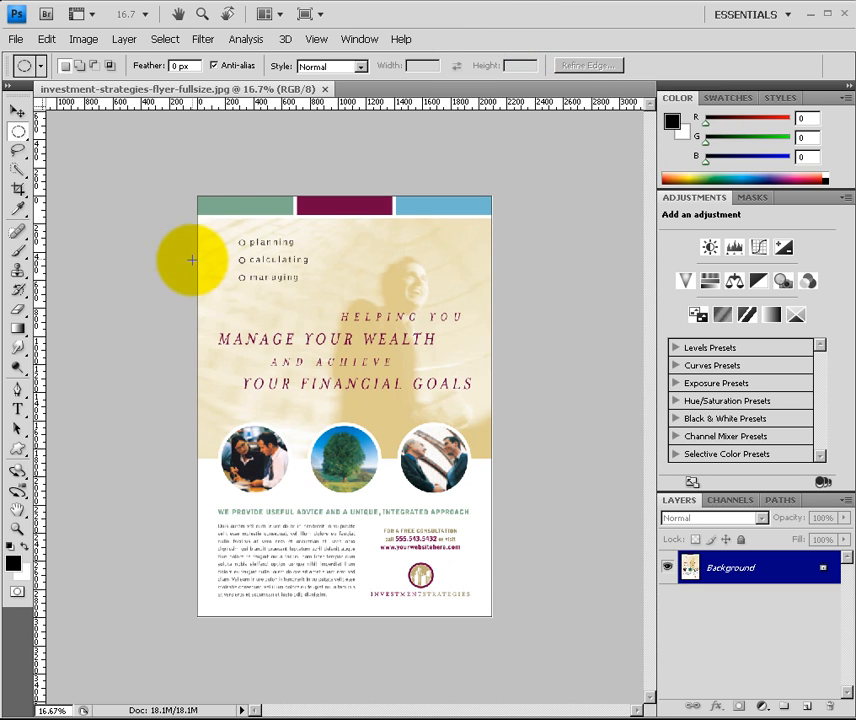
Enlarge the flyer to 25% and examine its layout alongside the source images in the Design a Flyer files folder
click(313, 45)
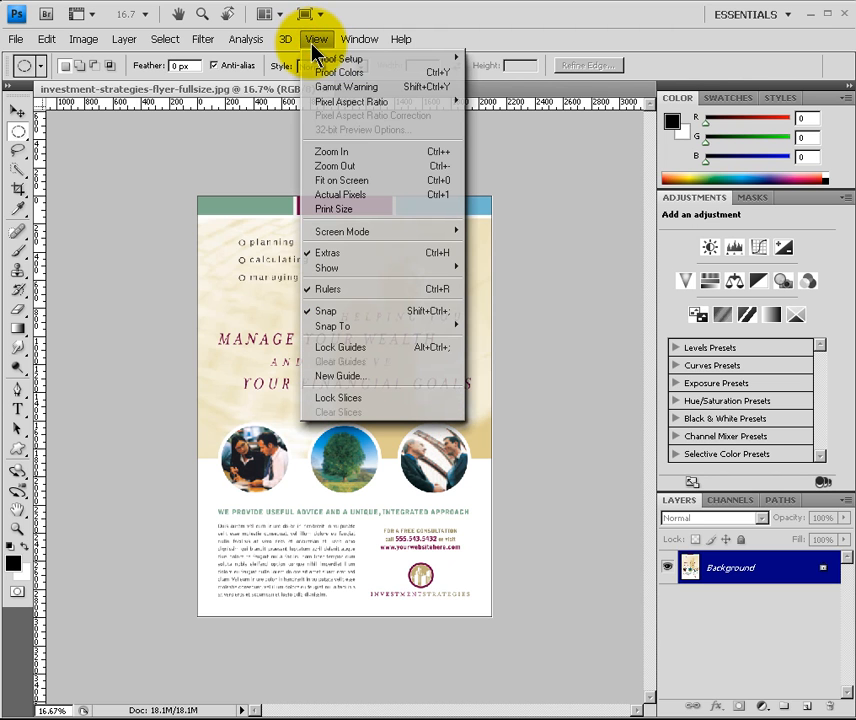
click(331, 152)
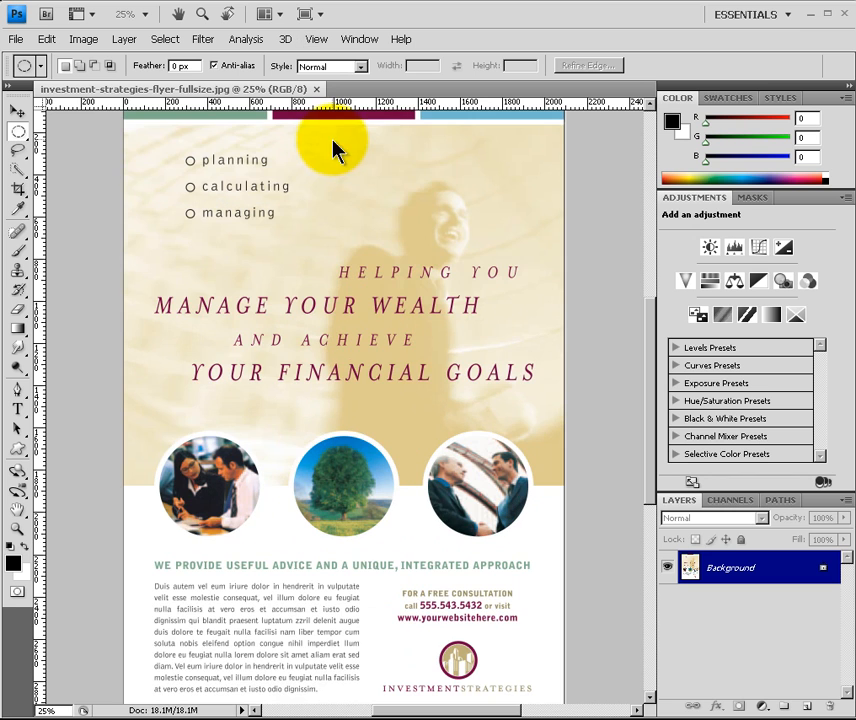
mouse_move(653, 363)
mouse_down()
mouse_move(650, 340)
mouse_move(647, 385)
mouse_move(636, 363)
mouse_up()
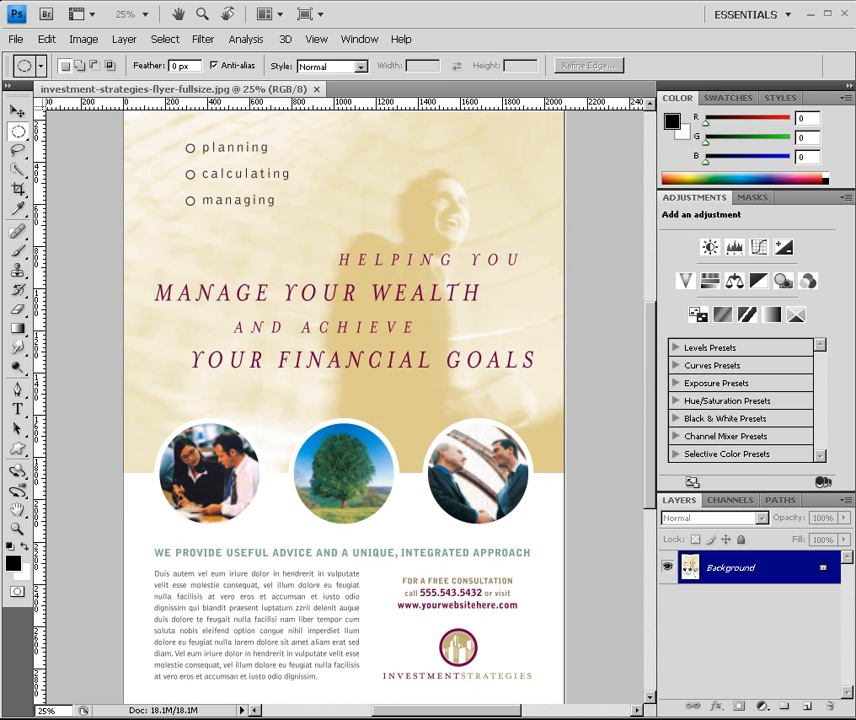
drag(2, 172, 631, 262)
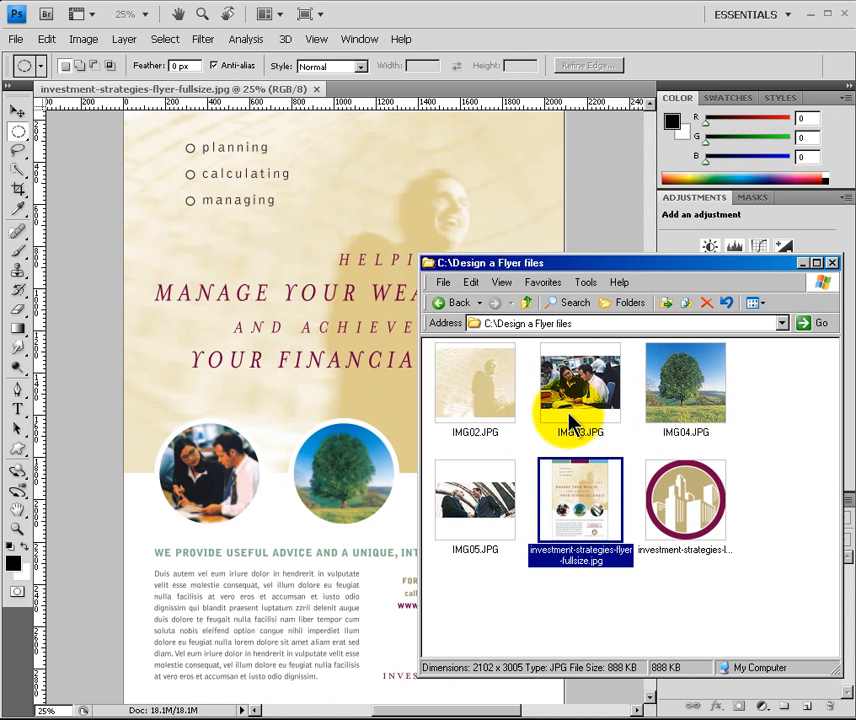
drag(571, 266, 143, 225)
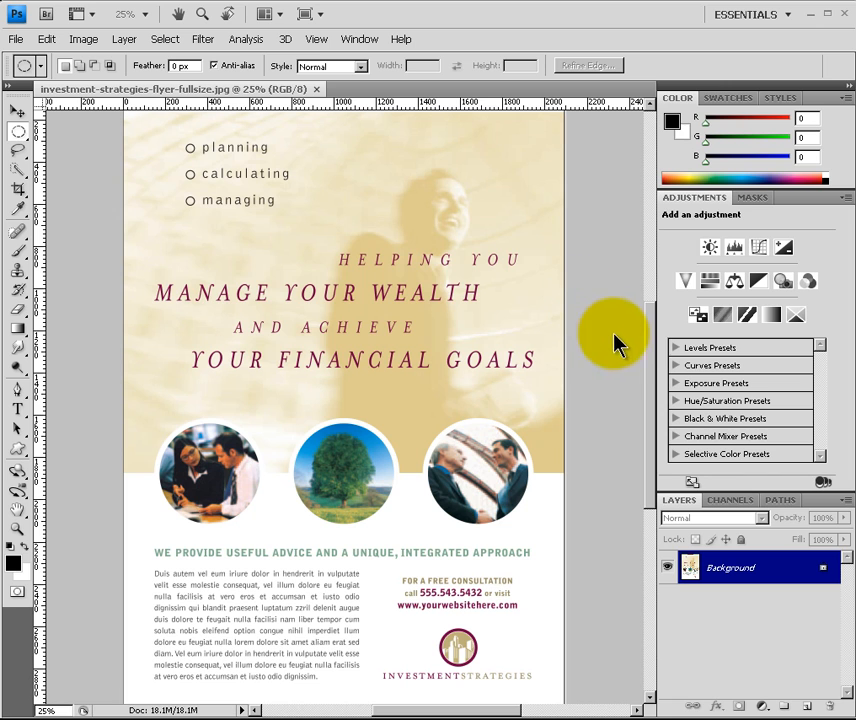
drag(649, 355, 648, 308)
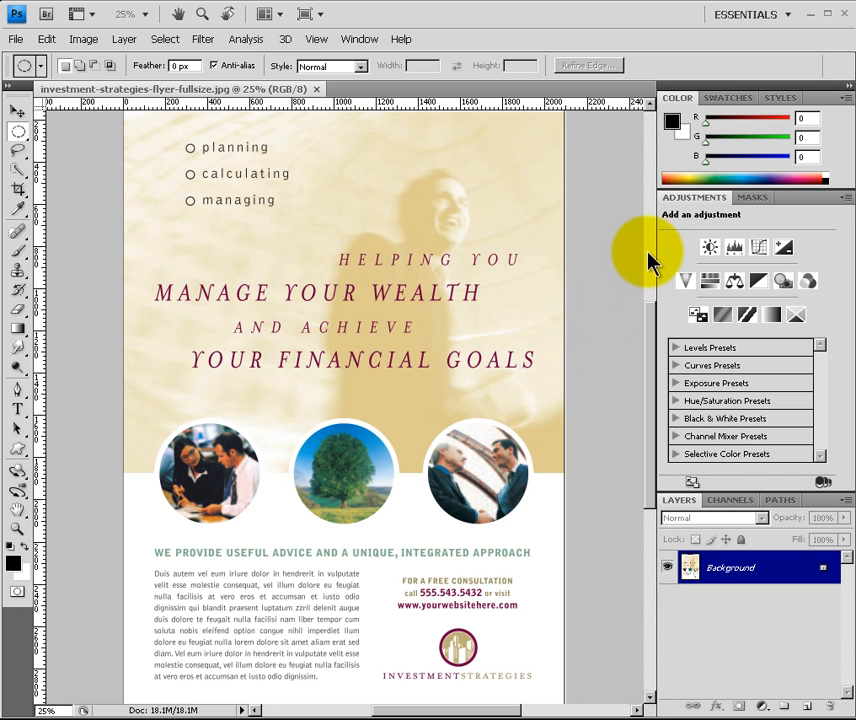
mouse_move(649, 312)
mouse_down()
mouse_move(649, 289)
mouse_move(644, 300)
mouse_up()
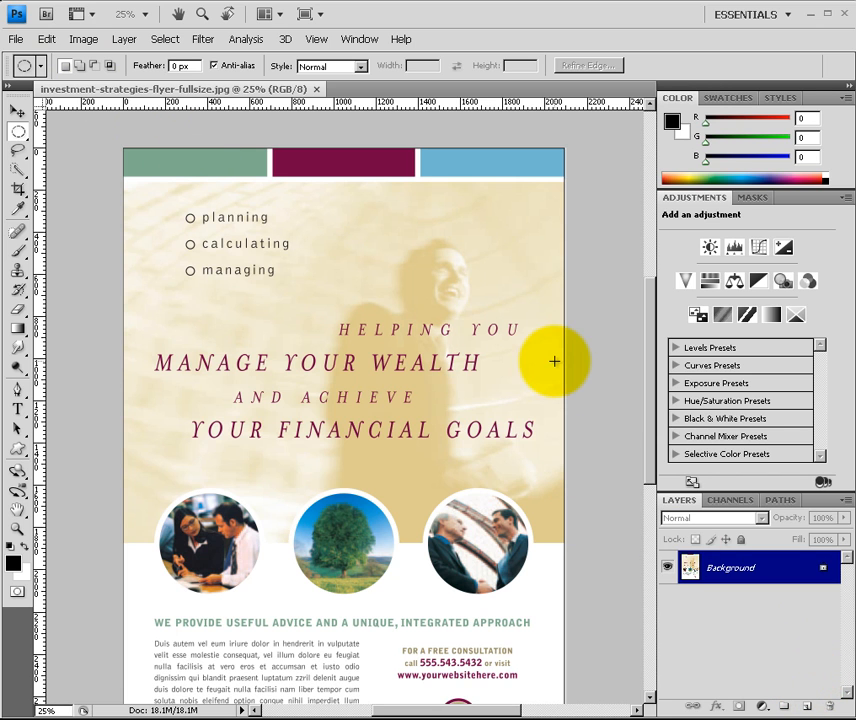
Add a new layer above the flyer background and set the Layers panel's thumbnail contents to Layer Bounds
click(806, 706)
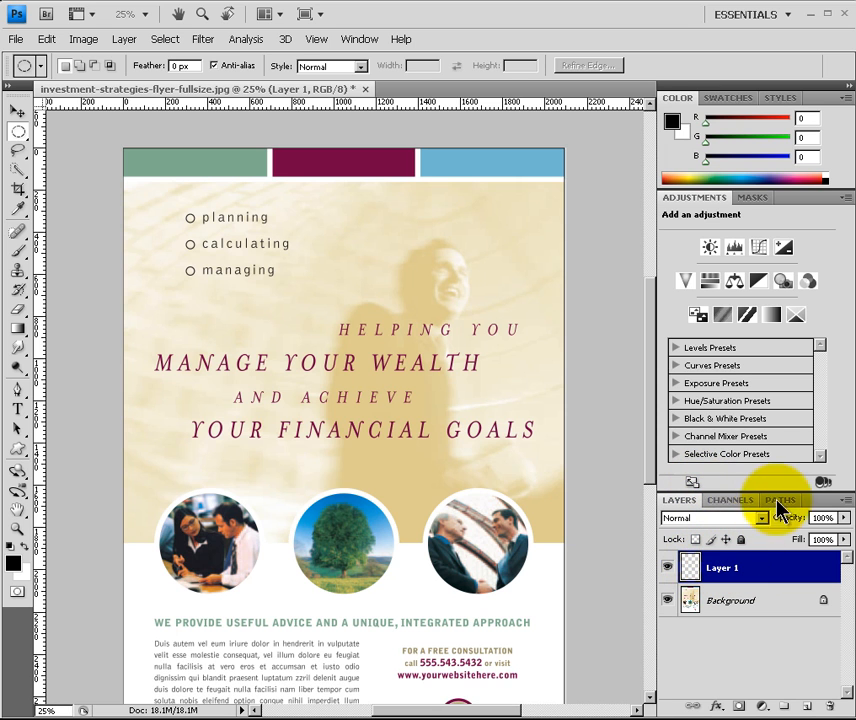
click(845, 503)
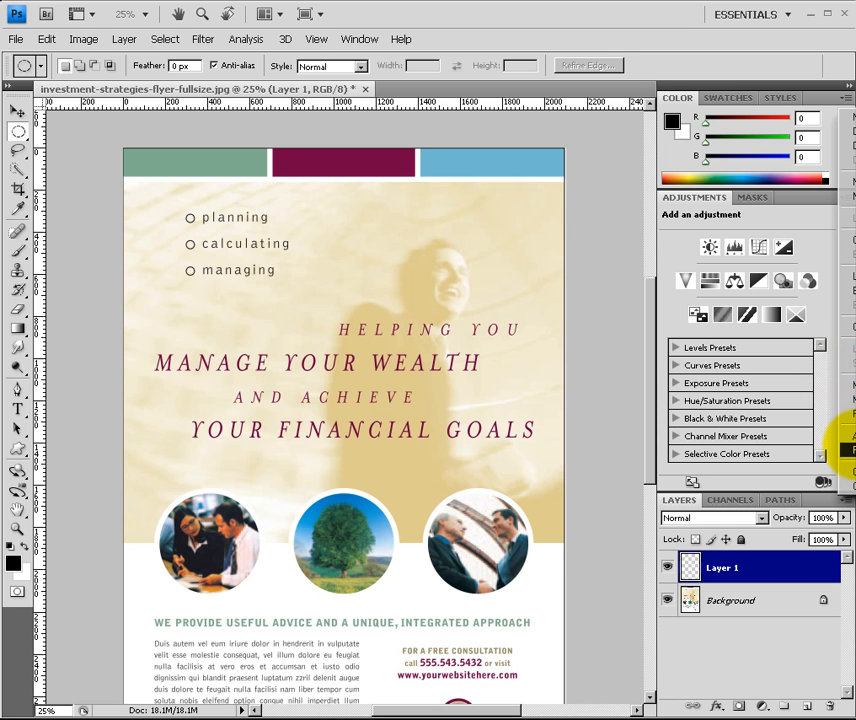
click(836, 506)
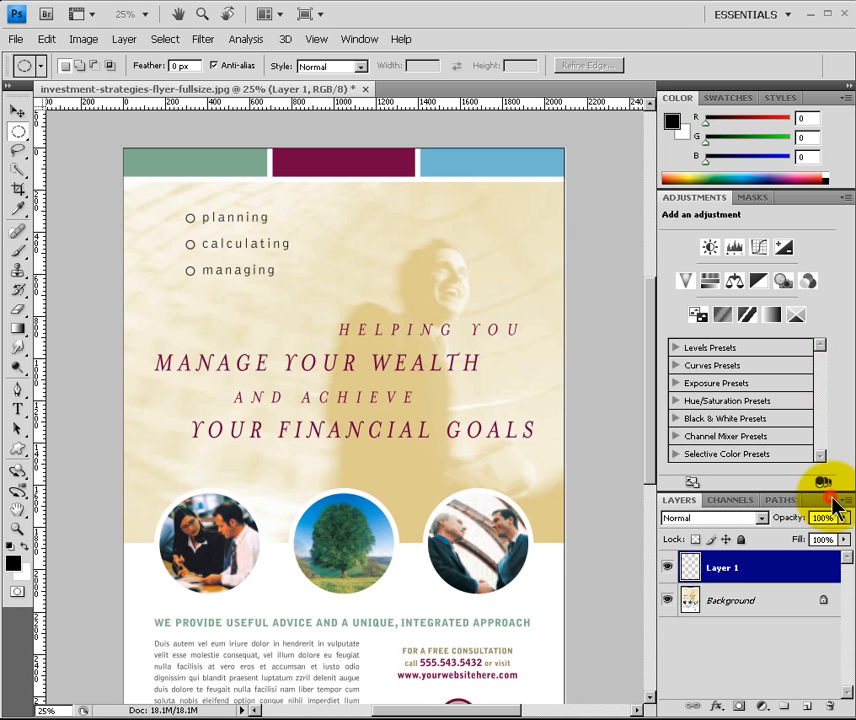
click(846, 500)
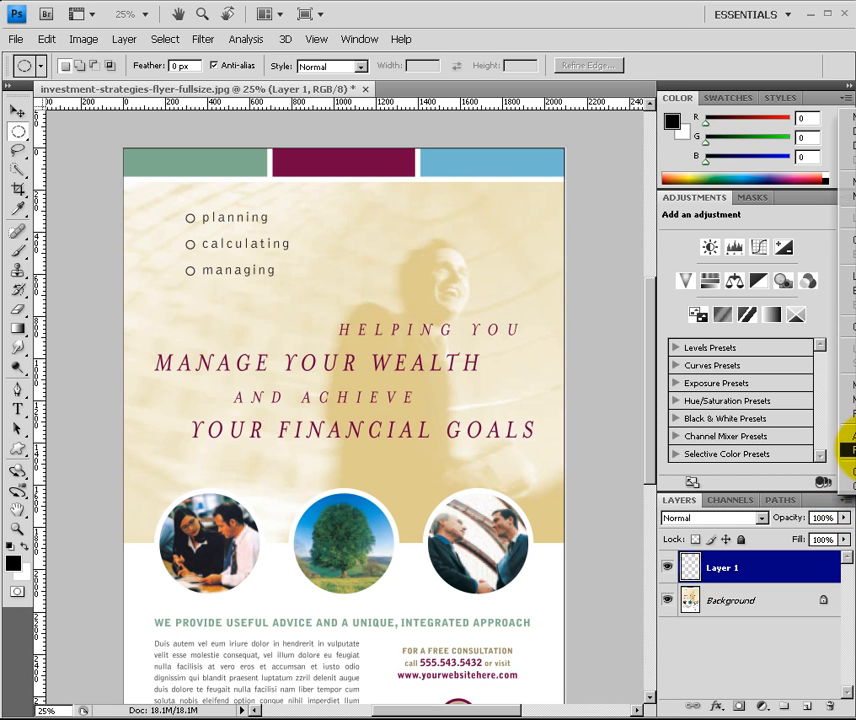
click(604, 15)
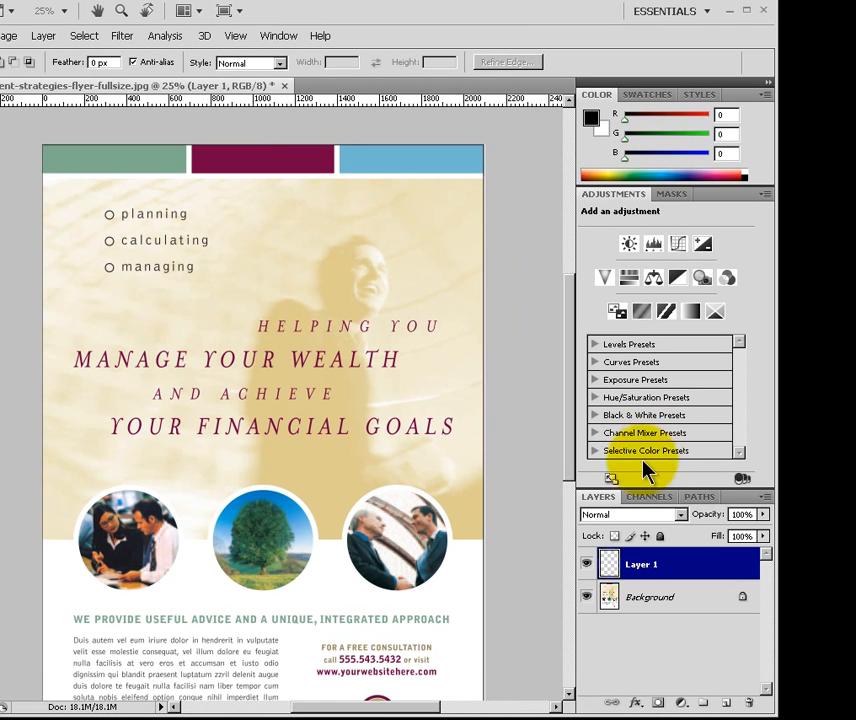
click(766, 499)
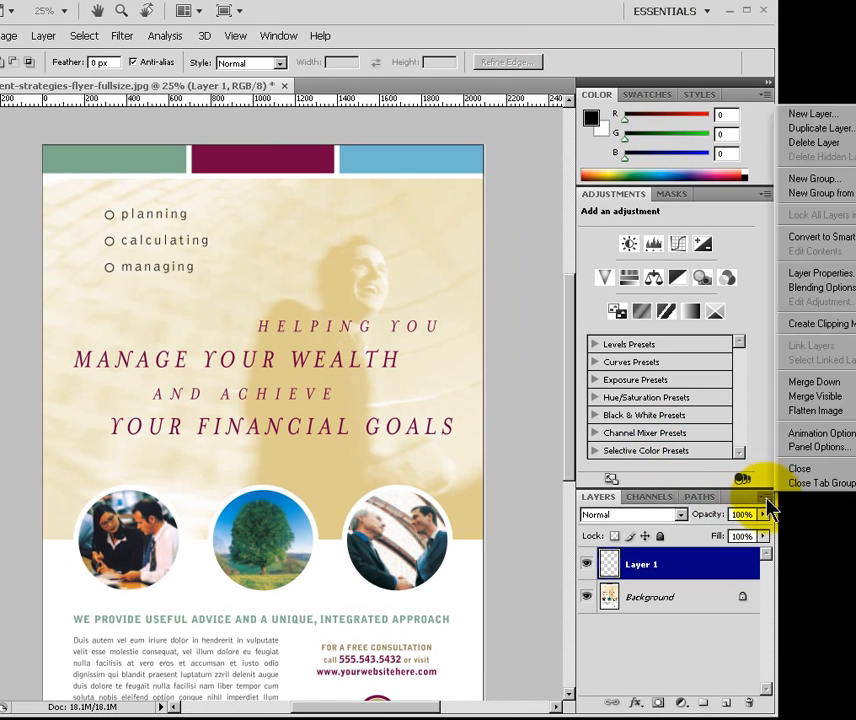
click(803, 455)
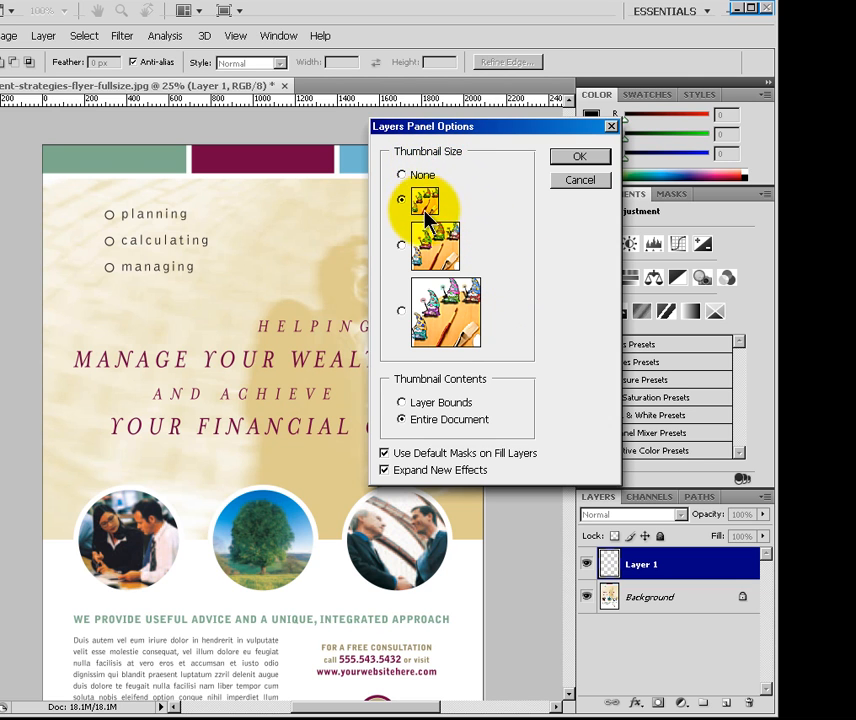
click(402, 403)
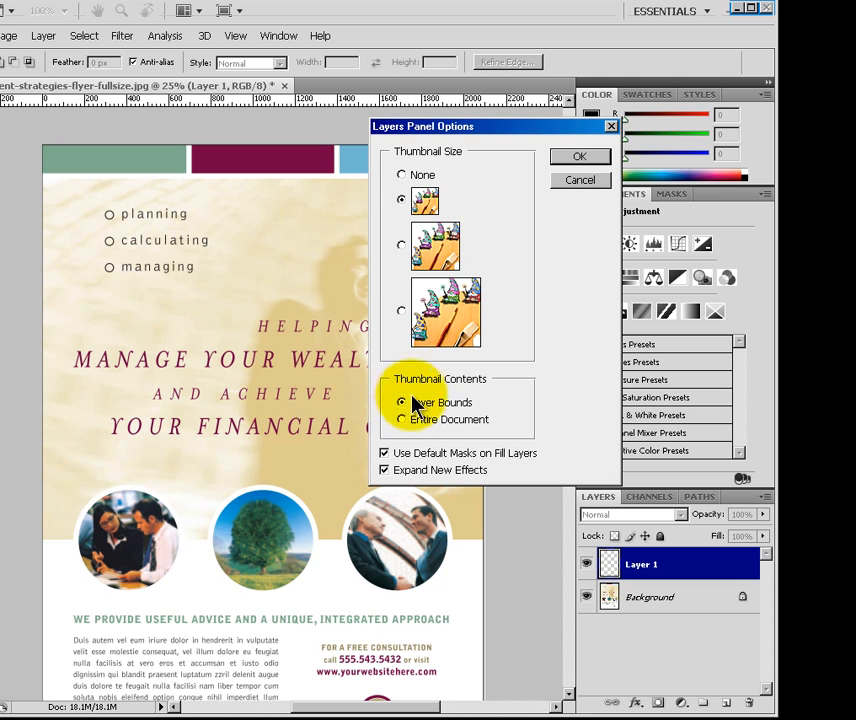
click(571, 157)
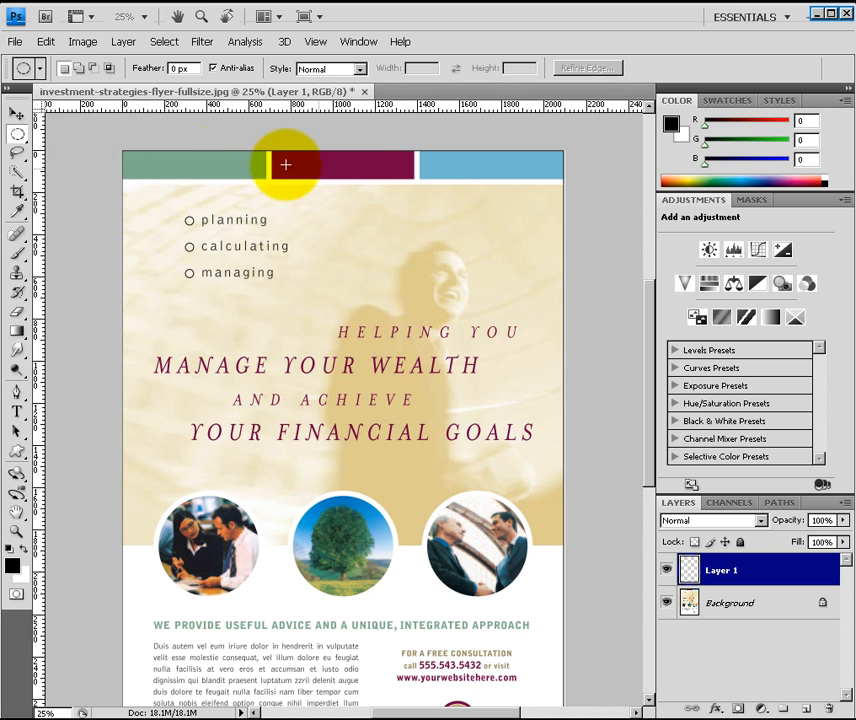
Select the green bar at the top of the flyer with the Rectangular Marquee tool
click(24, 142)
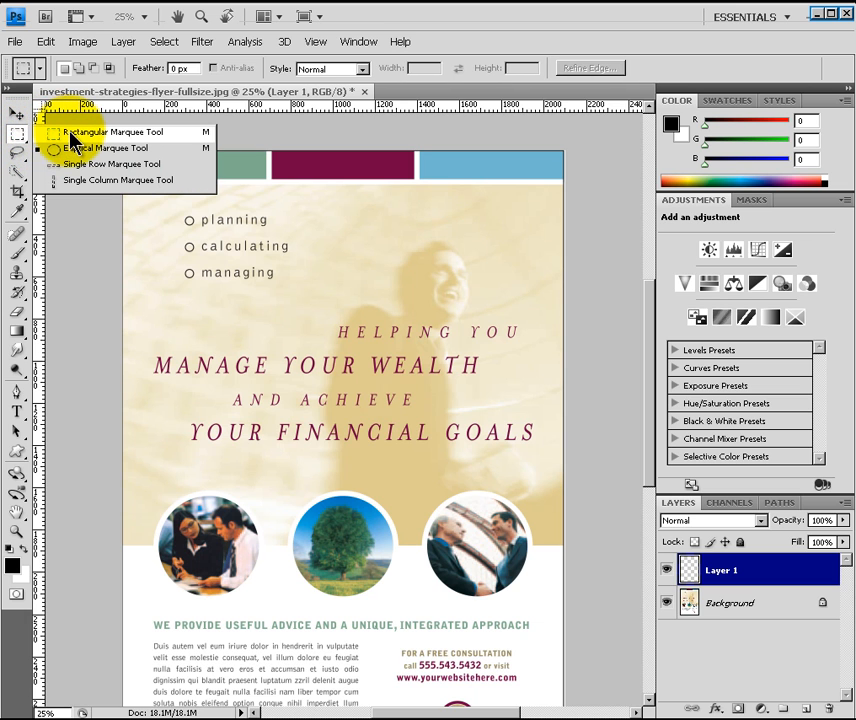
click(72, 138)
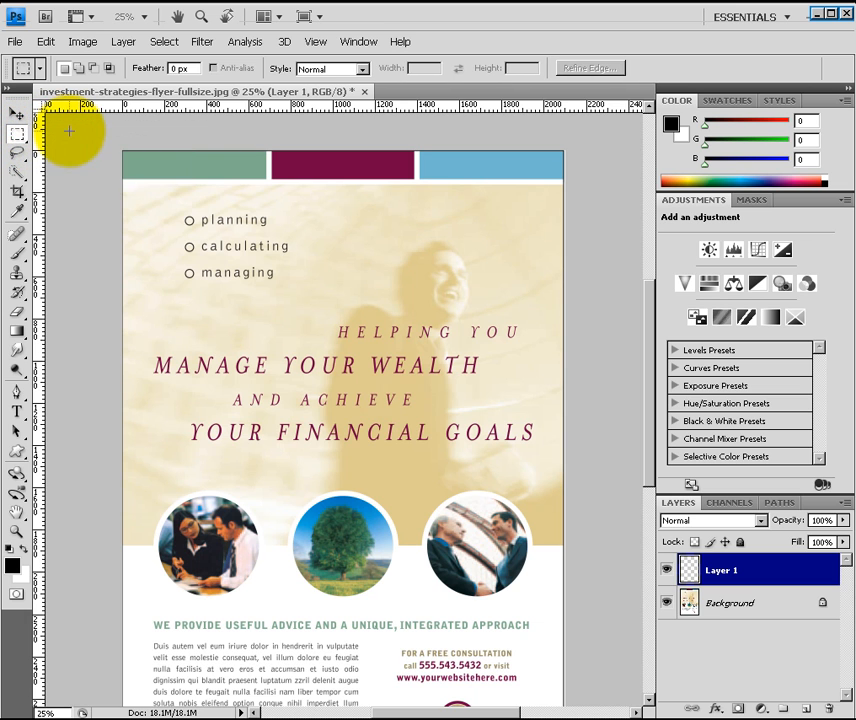
click(18, 137)
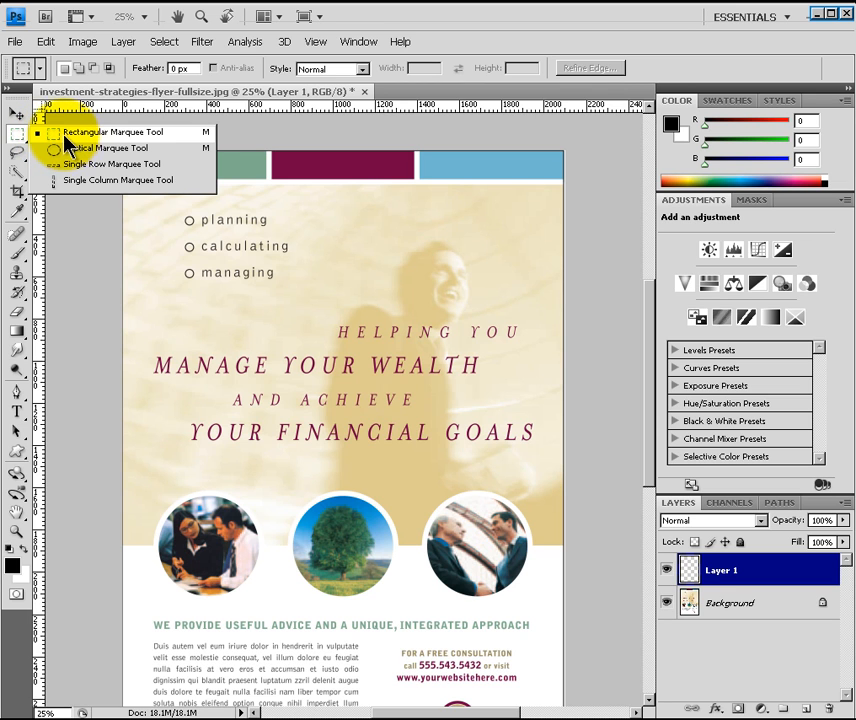
click(68, 133)
drag(118, 146, 240, 183)
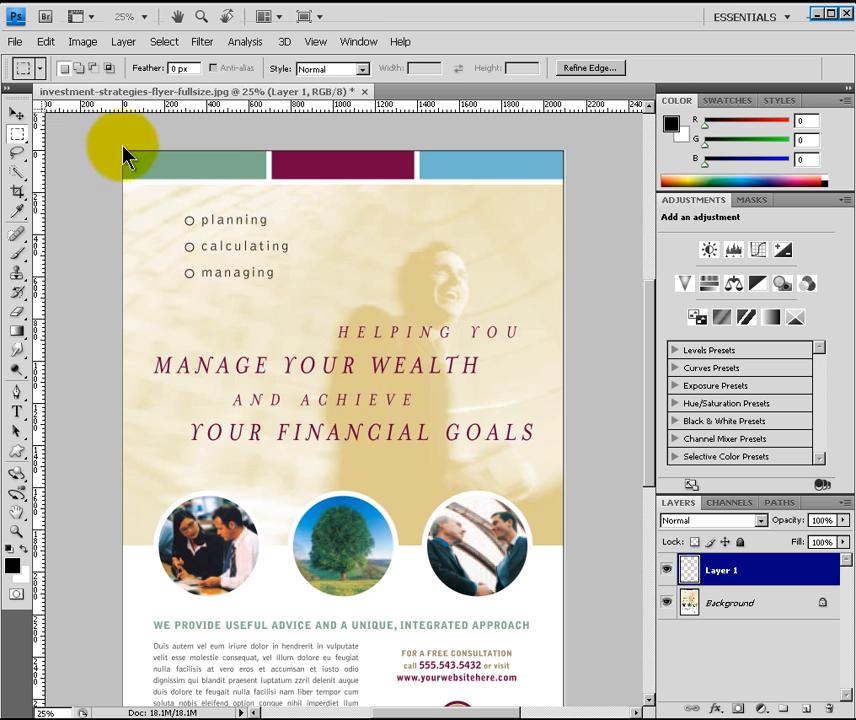
drag(121, 142, 265, 177)
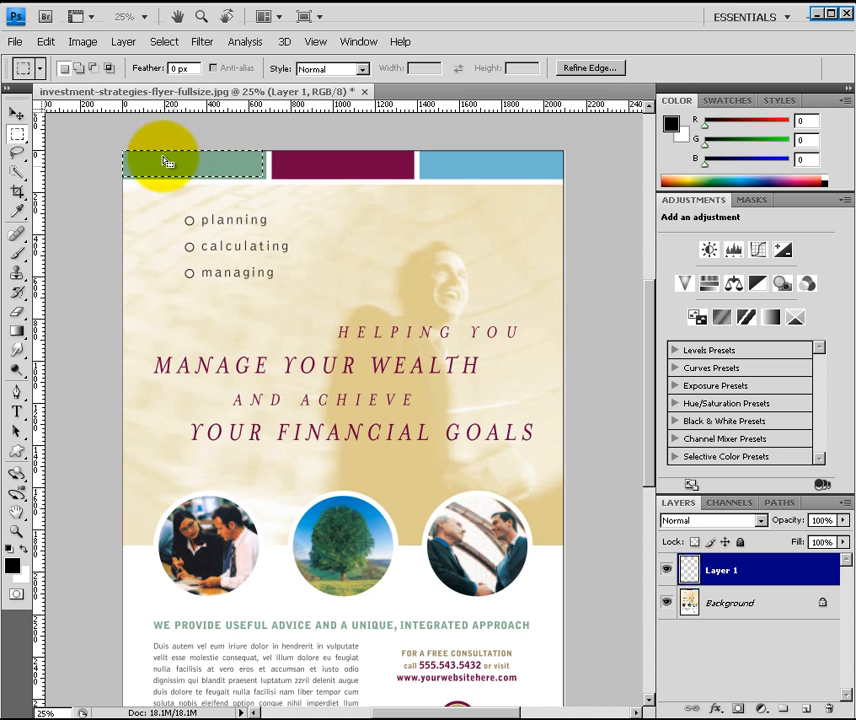
click(159, 136)
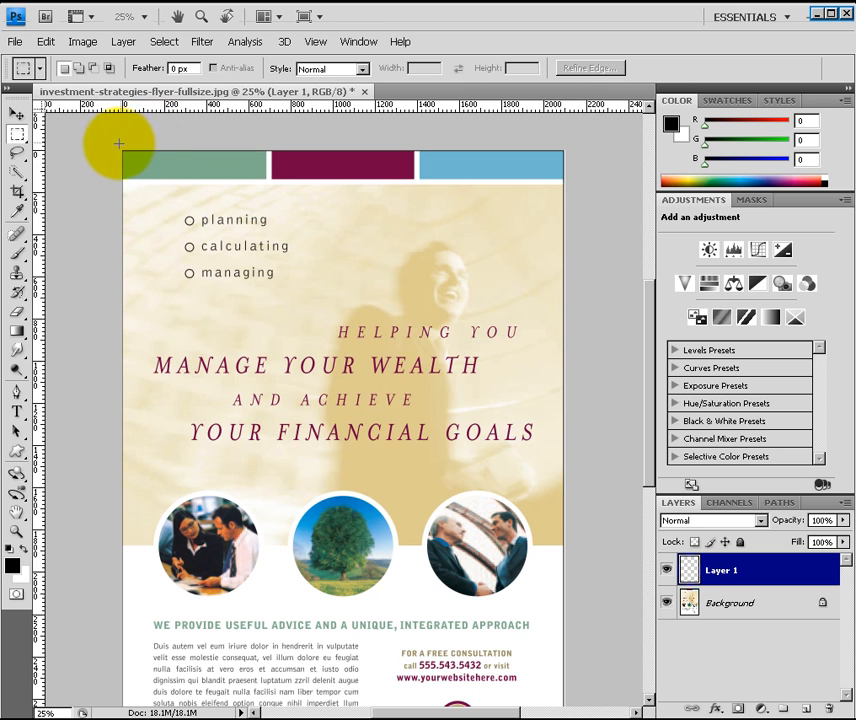
drag(116, 141, 236, 167)
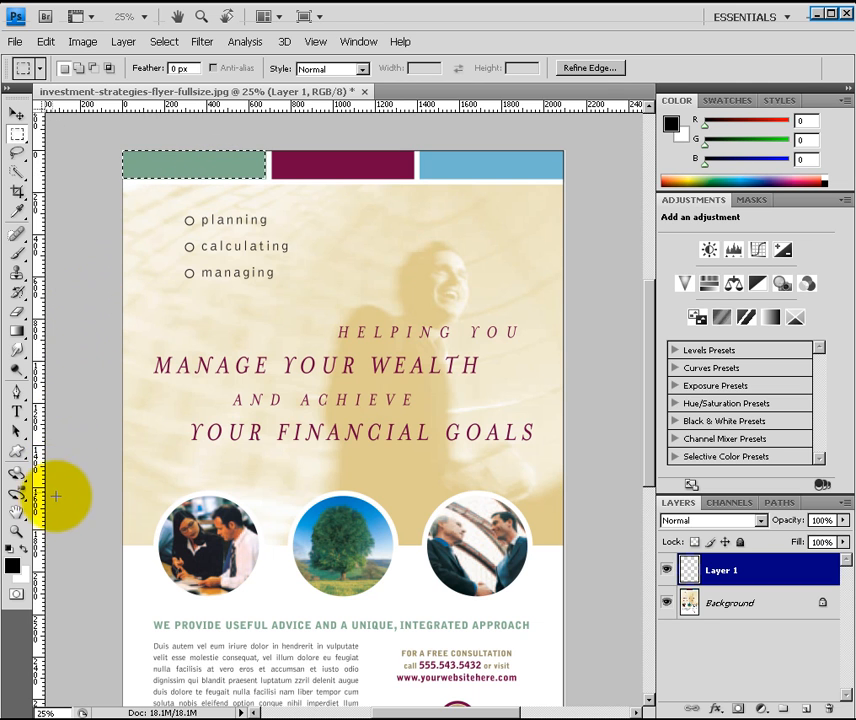
Set the foreground color to the green sampled from the selected bar in the flyer
click(12, 566)
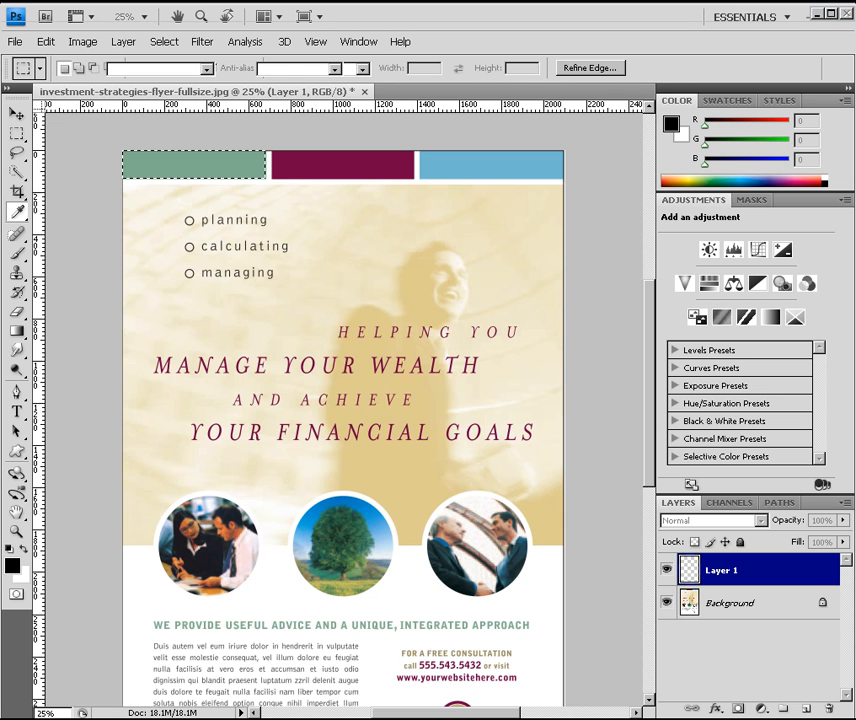
drag(380, 380, 390, 344)
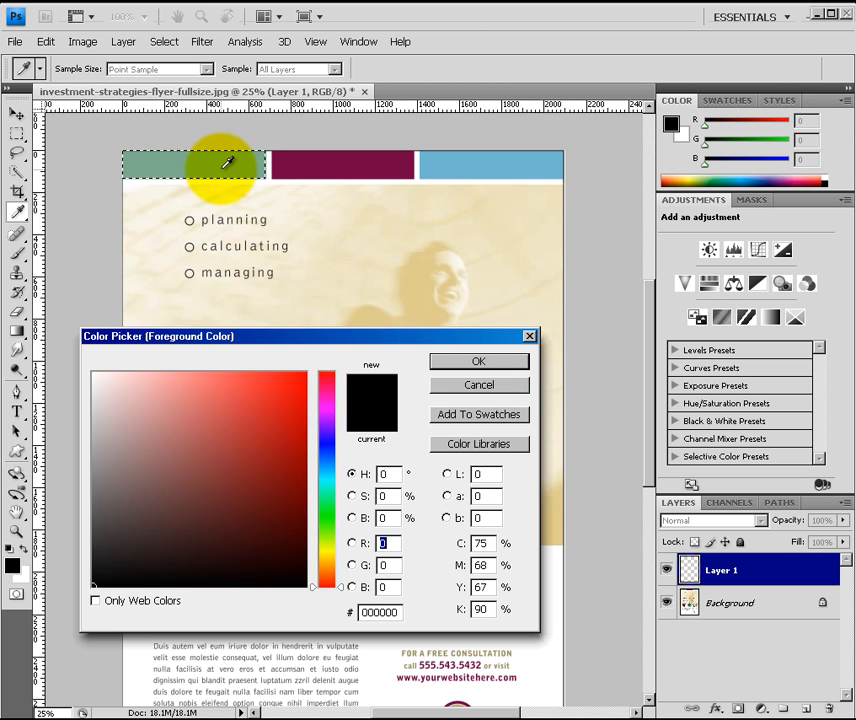
click(222, 168)
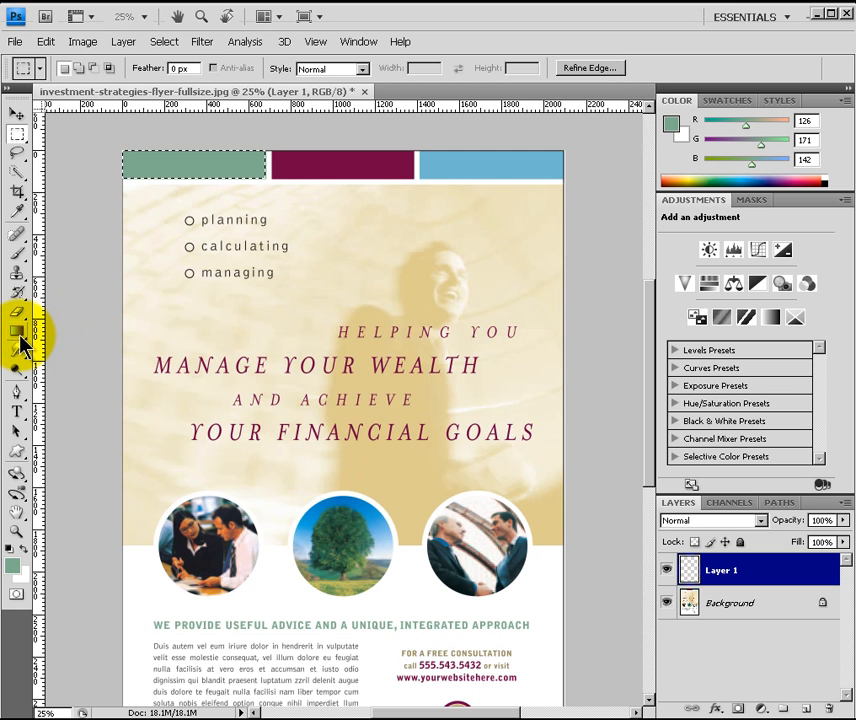
Fill the bar selection on the new layer with the foreground green using the Paint Bucket, and check it with the background temporarily hidden
click(22, 340)
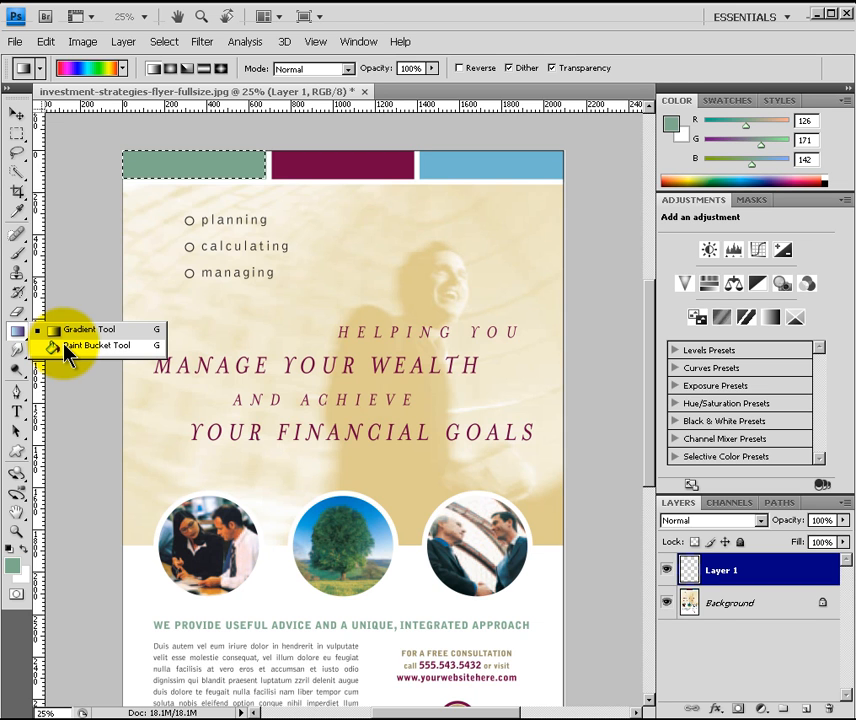
click(64, 345)
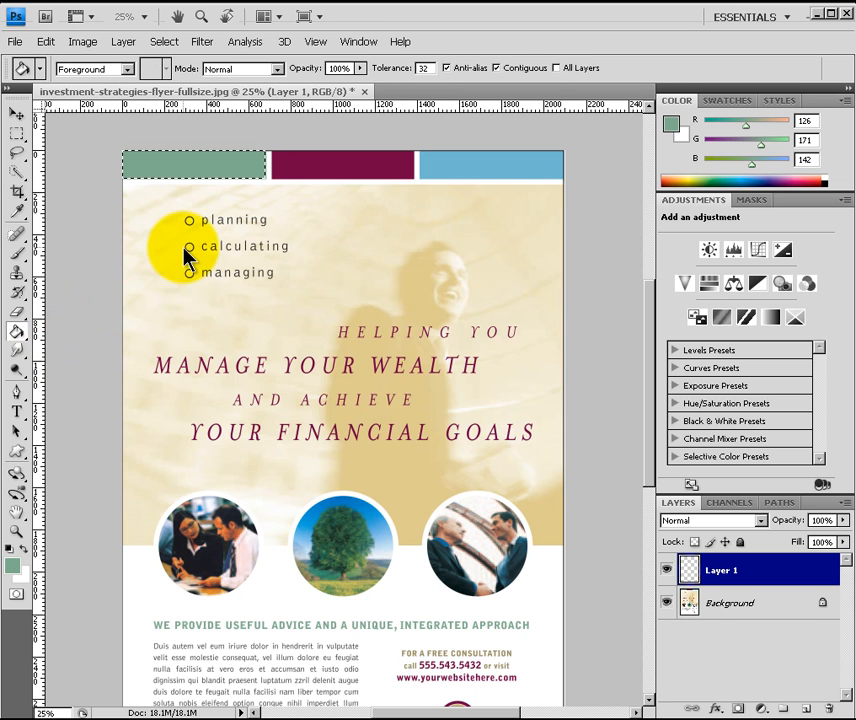
click(206, 163)
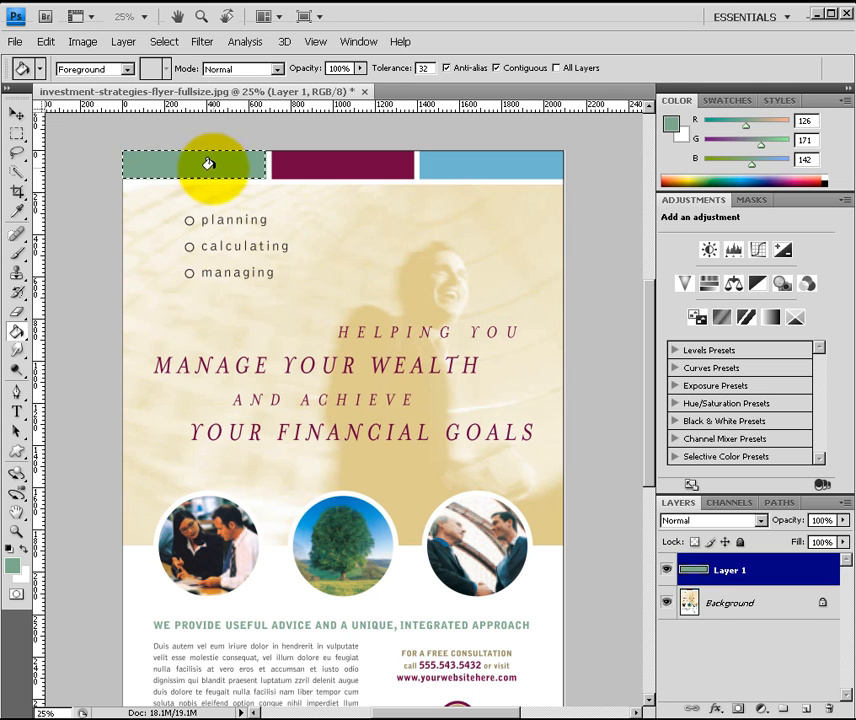
click(667, 604)
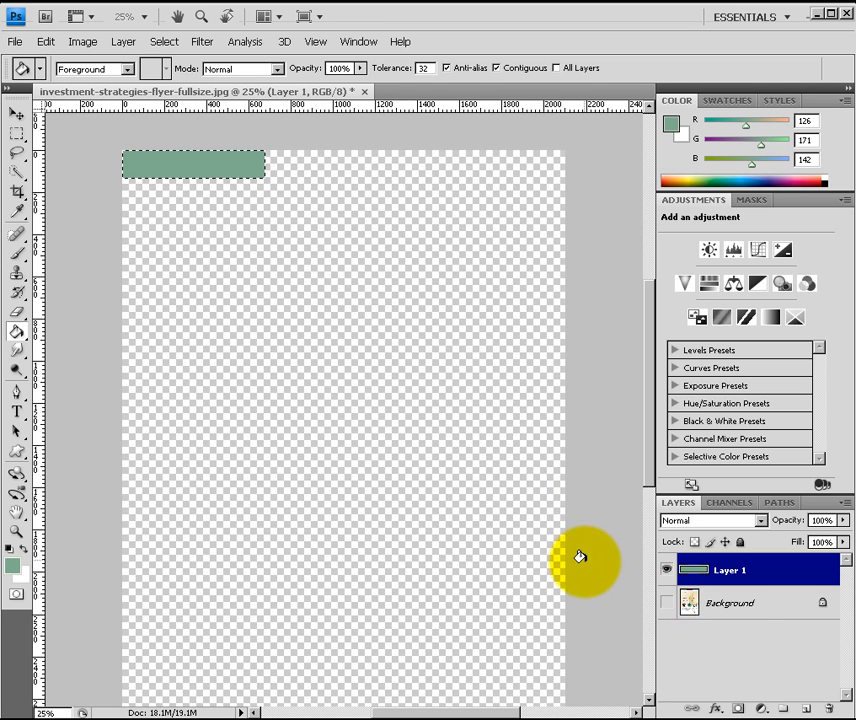
click(662, 600)
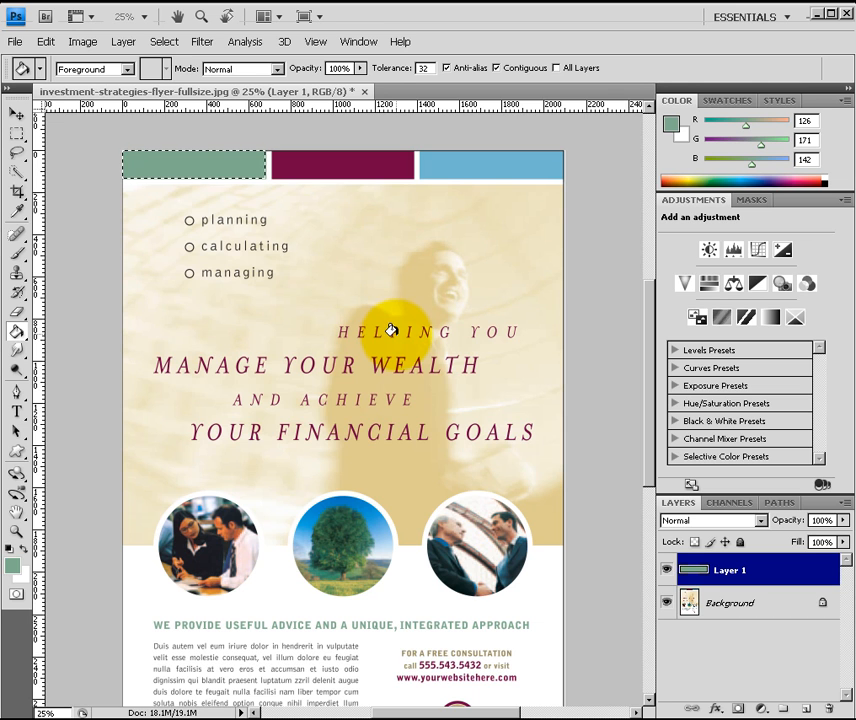
Add a new layer above the green bar's layer and move the rectangular selection outline onto the maroon bar
click(806, 709)
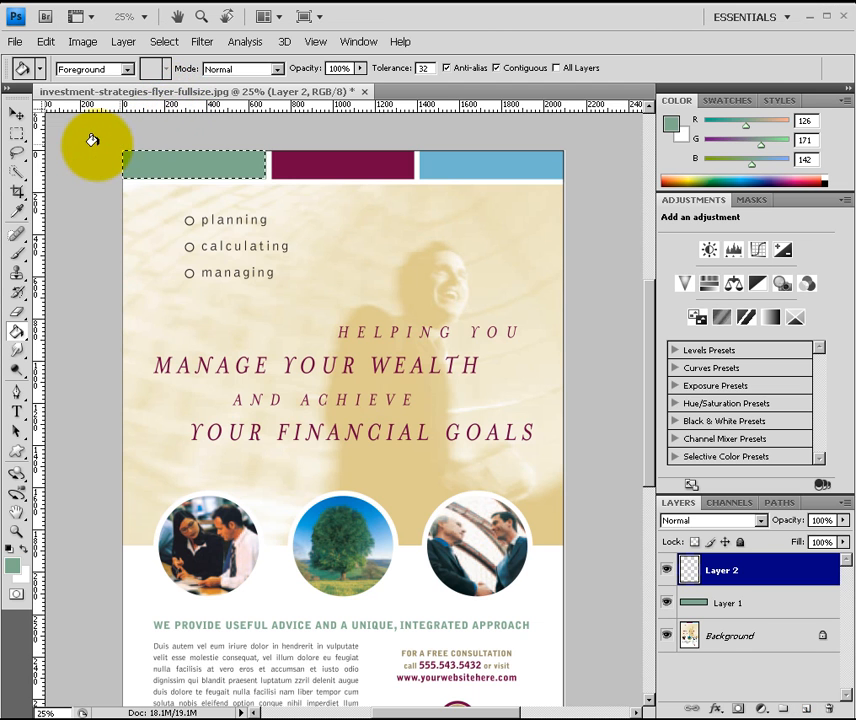
click(18, 134)
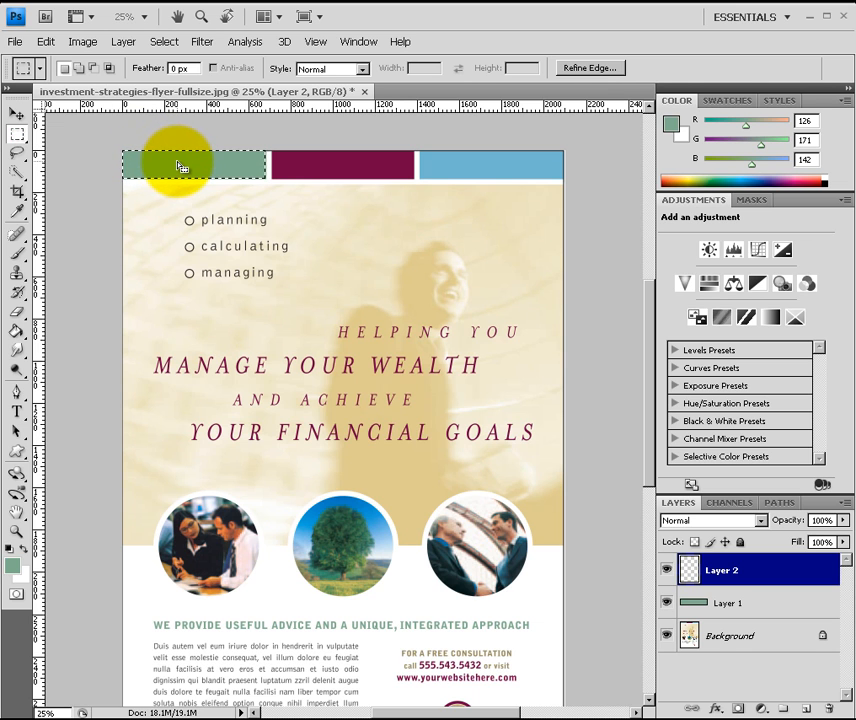
drag(181, 167, 318, 162)
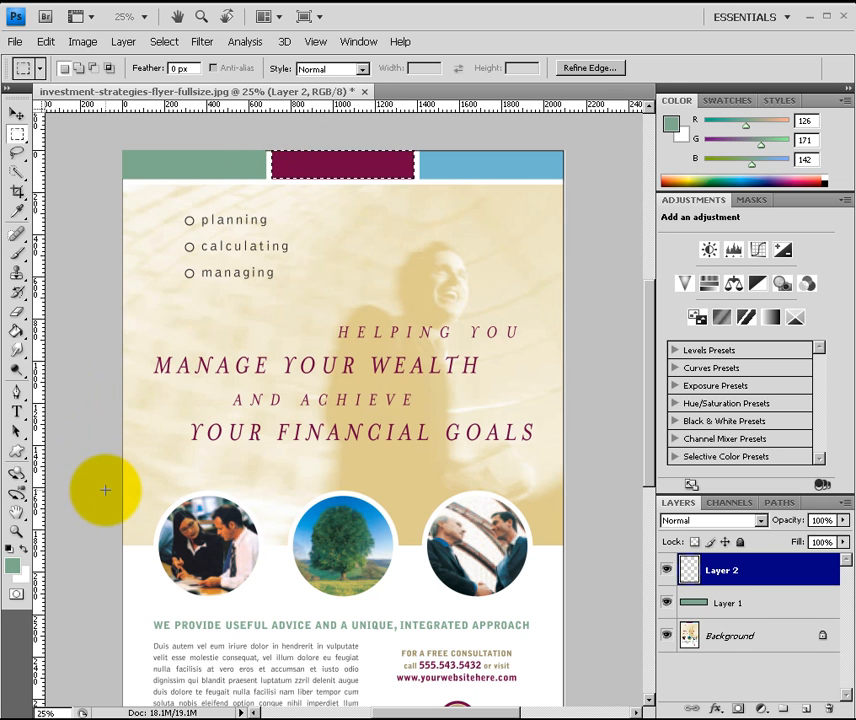
Sample the flyer's maroon (#720143) as the foreground color and fill the selection on the new layer with the Paint Bucket
click(14, 559)
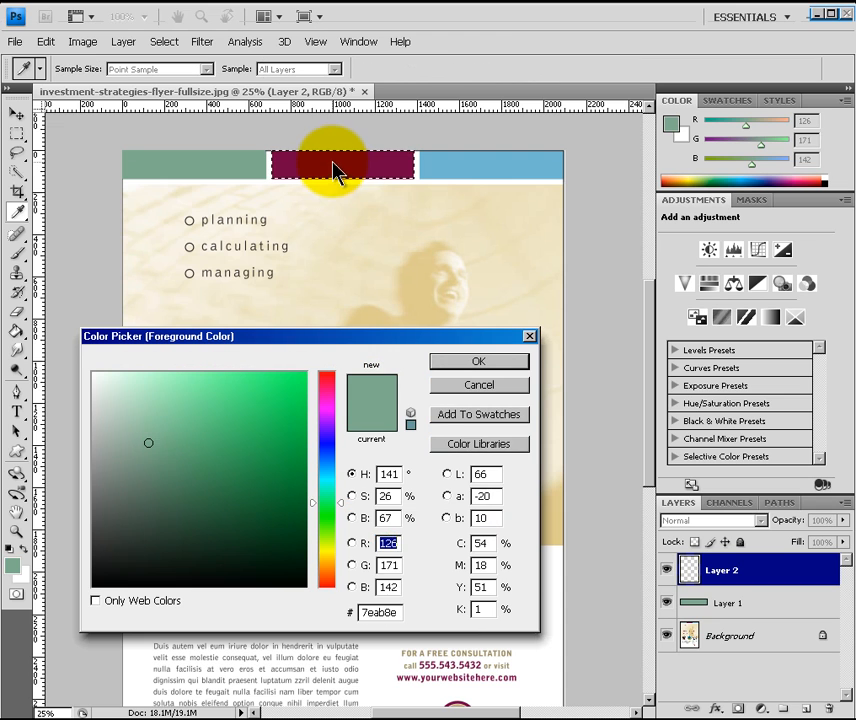
click(333, 161)
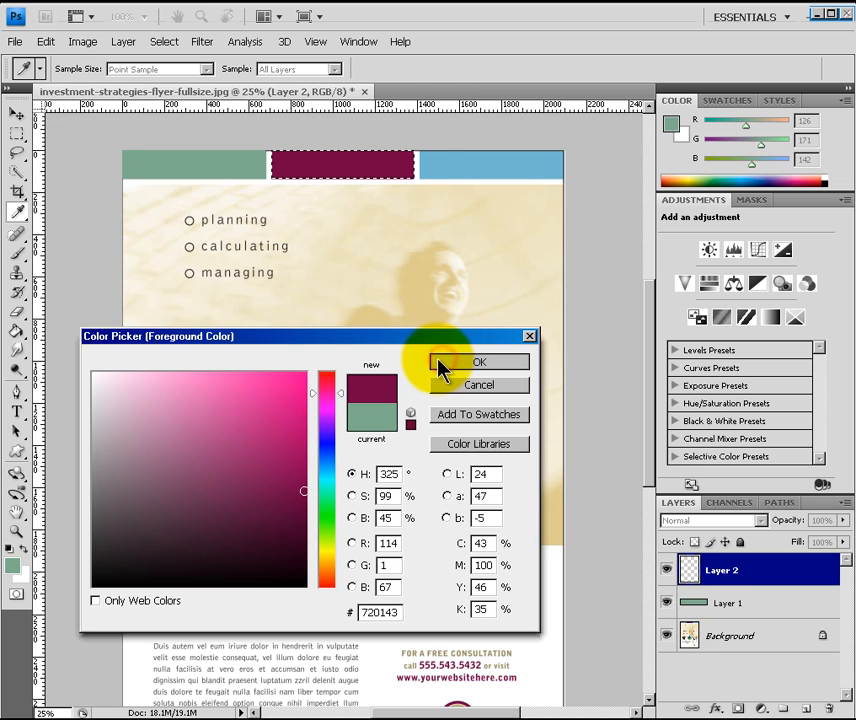
click(17, 331)
click(351, 172)
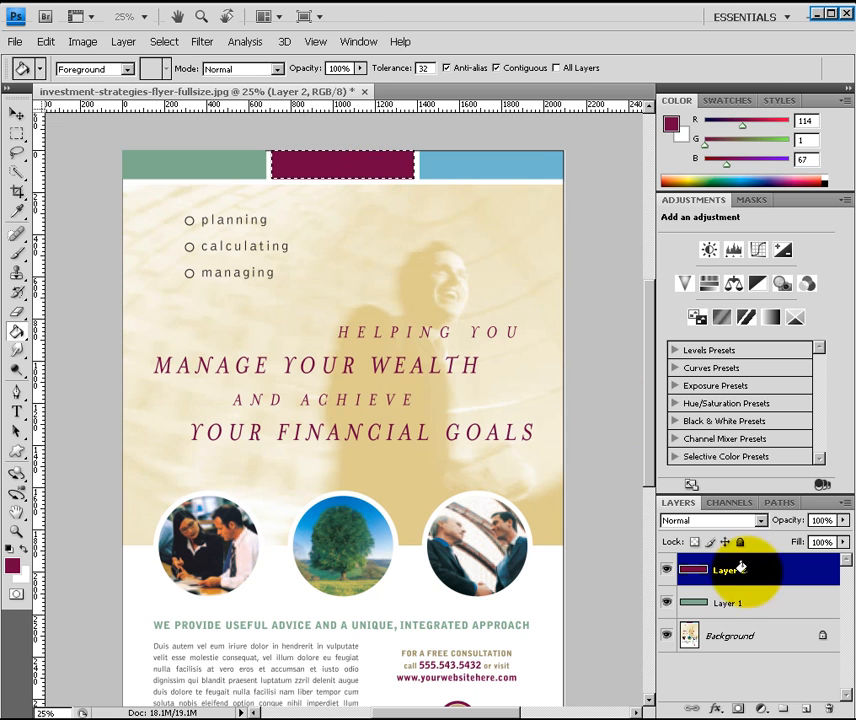
Add another new layer above the maroon bar's layer and move the rectangular selection outline onto the blue bar
click(806, 708)
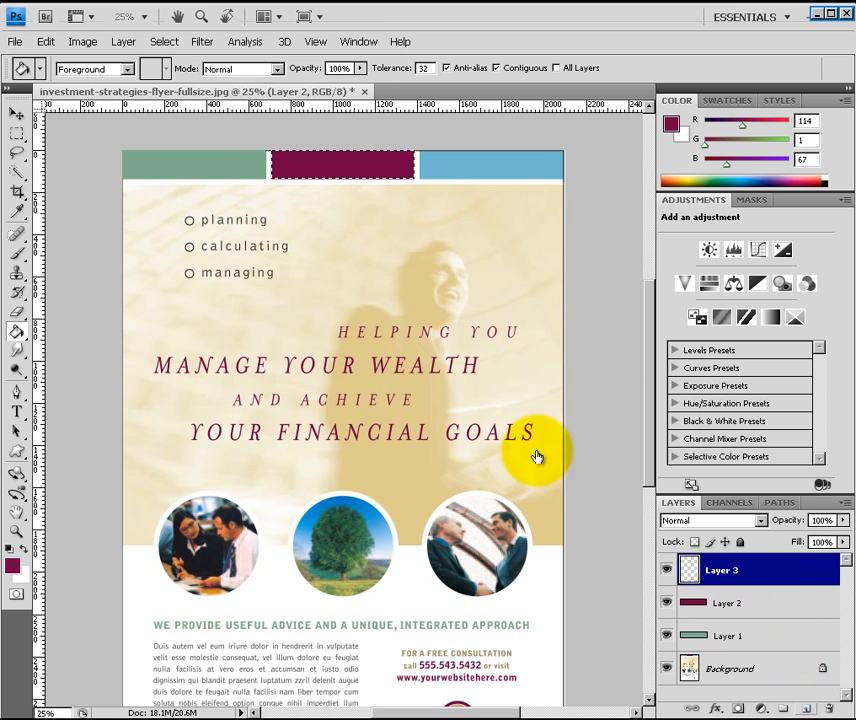
click(329, 165)
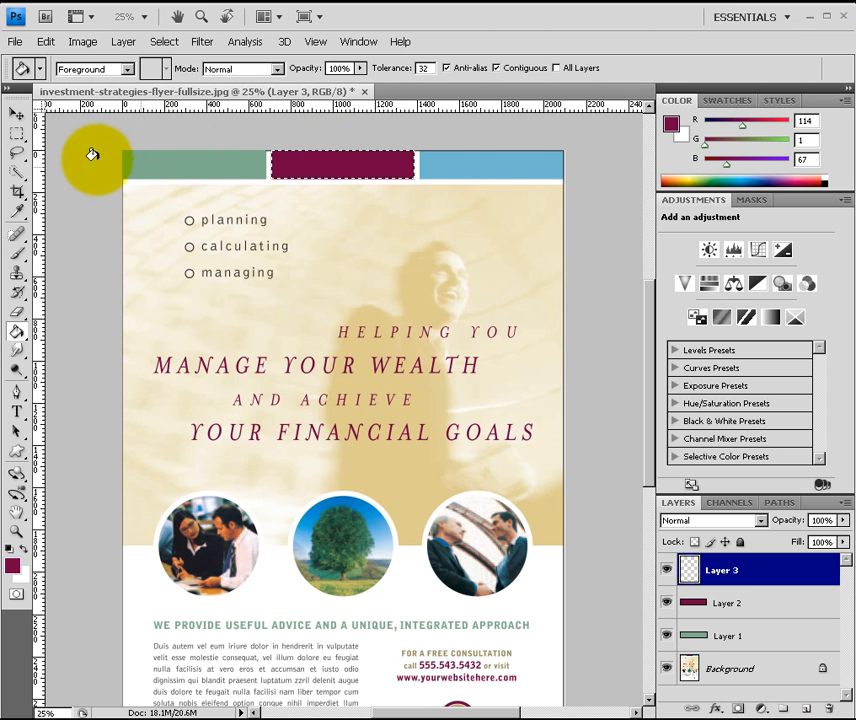
click(18, 135)
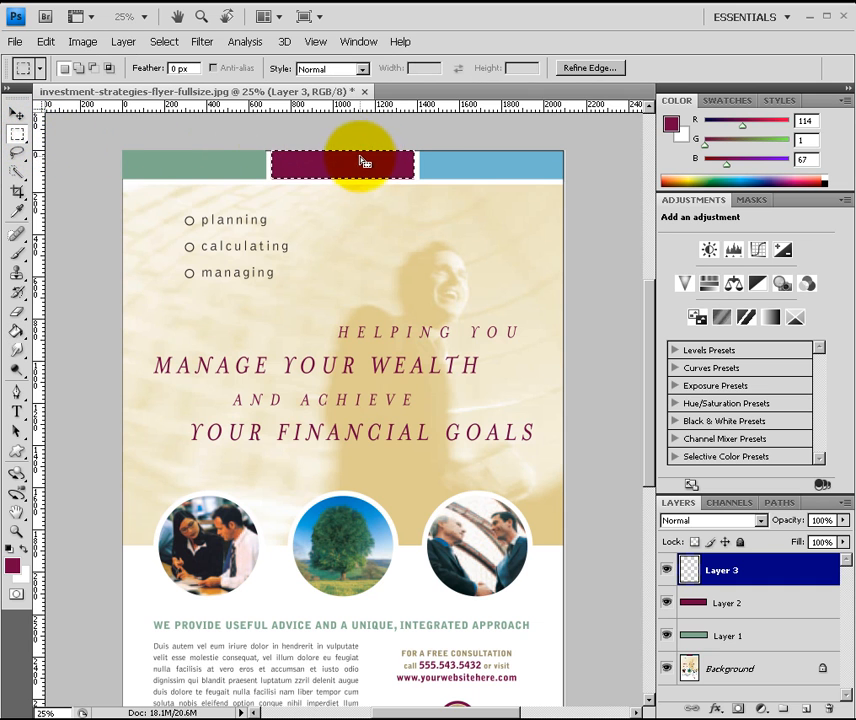
drag(360, 169, 509, 166)
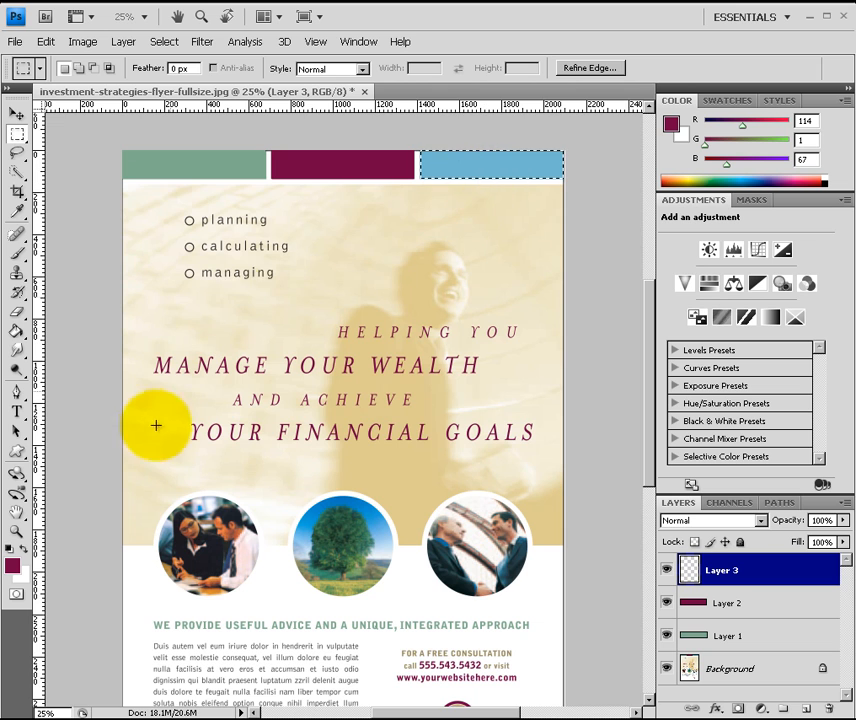
Set the foreground color to the blue (#70b8d0) sampled from the selected bar in the flyer
click(13, 567)
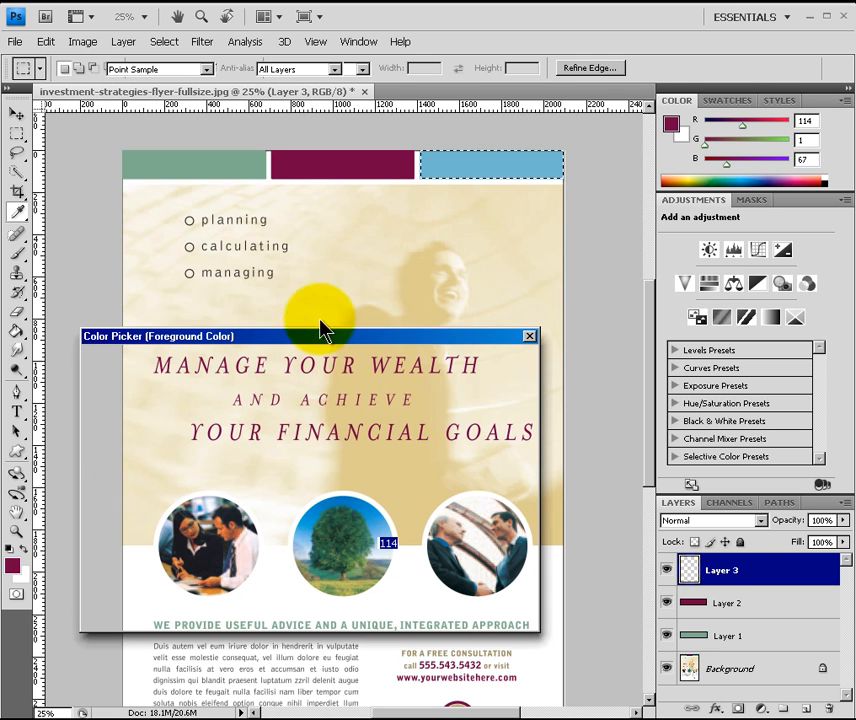
click(491, 173)
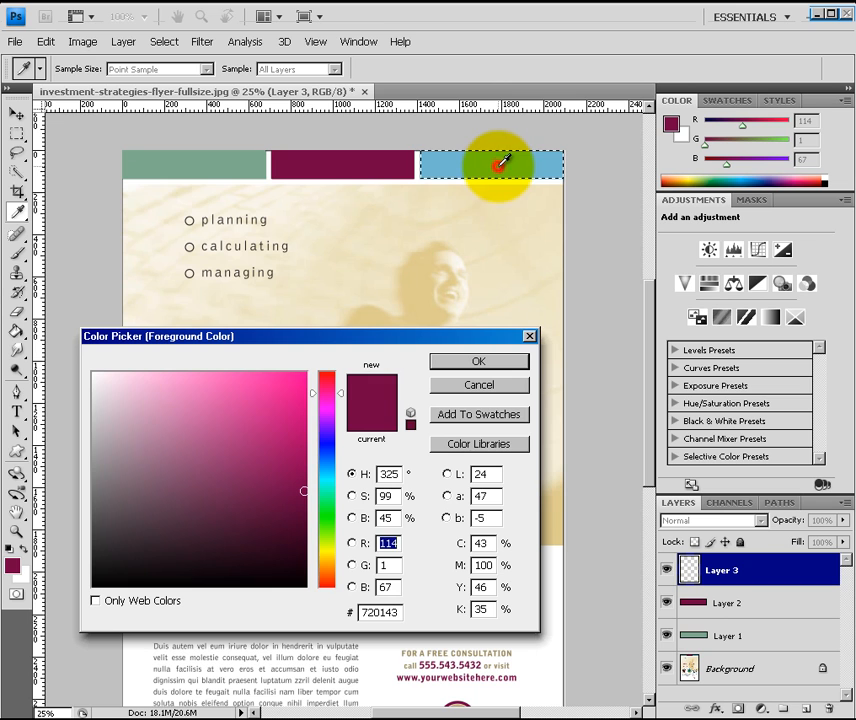
click(496, 167)
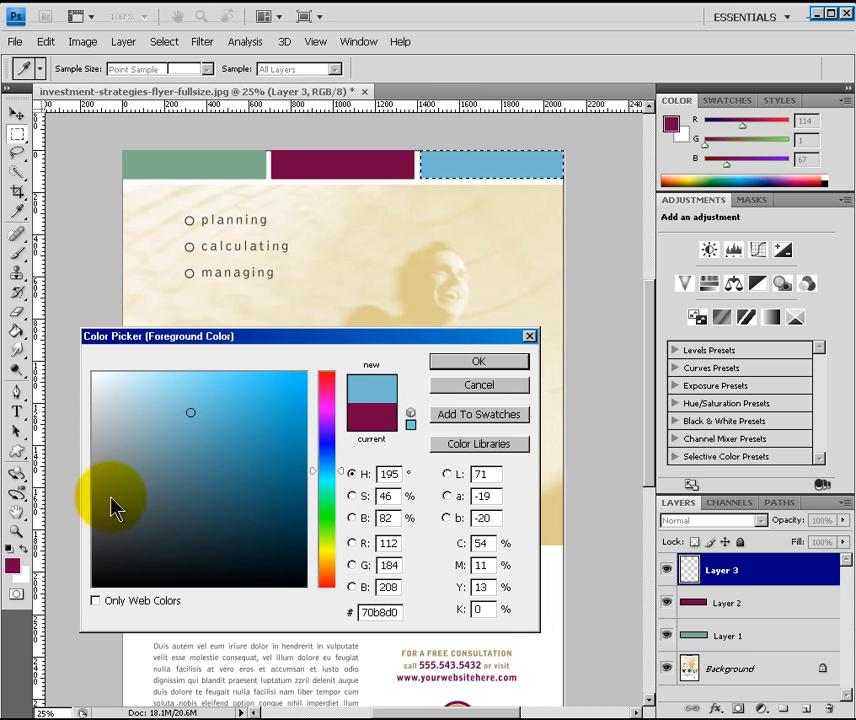
key(Return)
key(m)
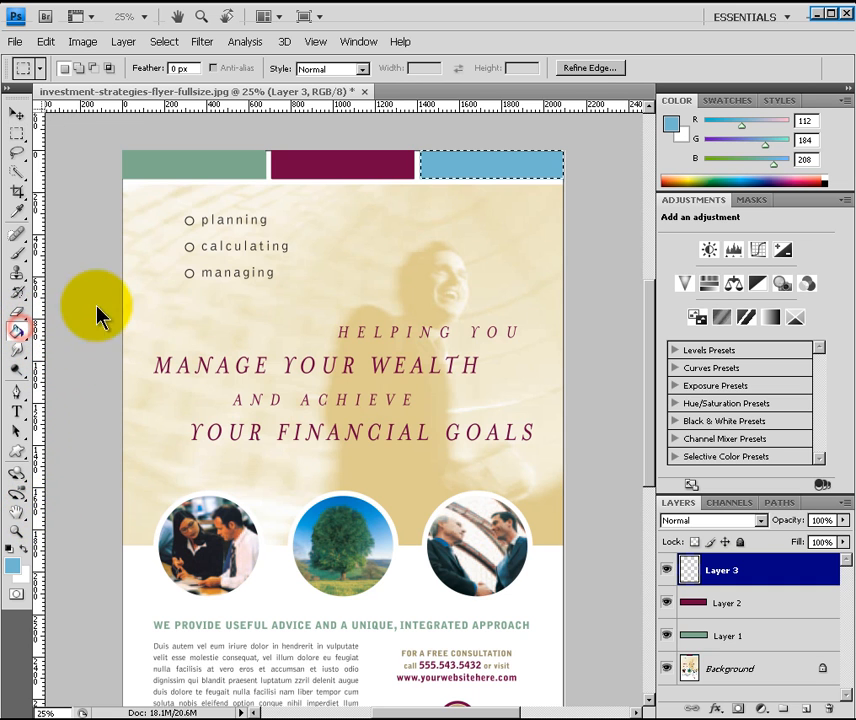
Fill the blue bar selection on the new layer using the Paint Bucket, and hide the background to check all three bars
key(g)
click(472, 162)
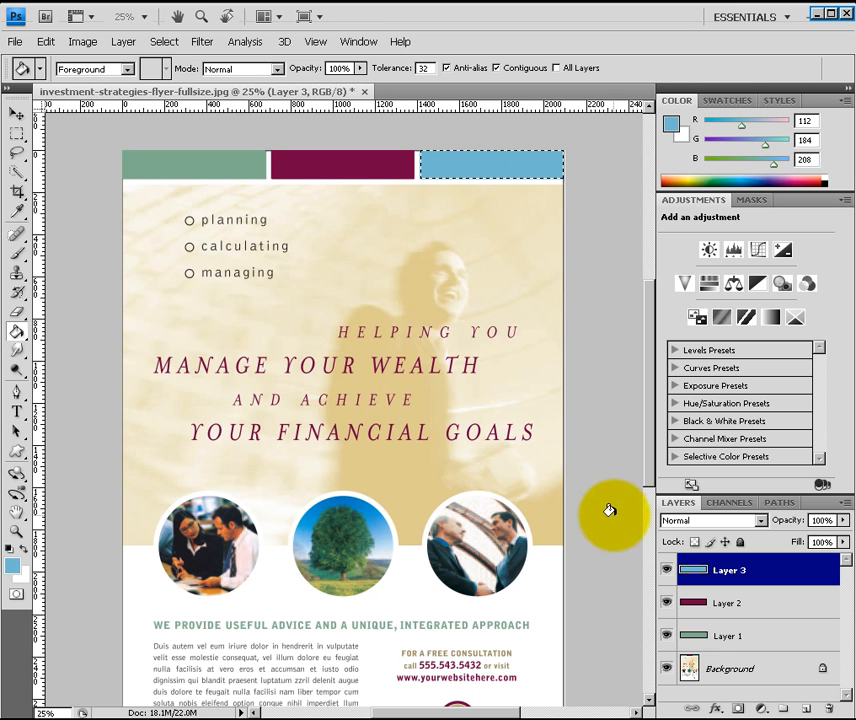
click(666, 669)
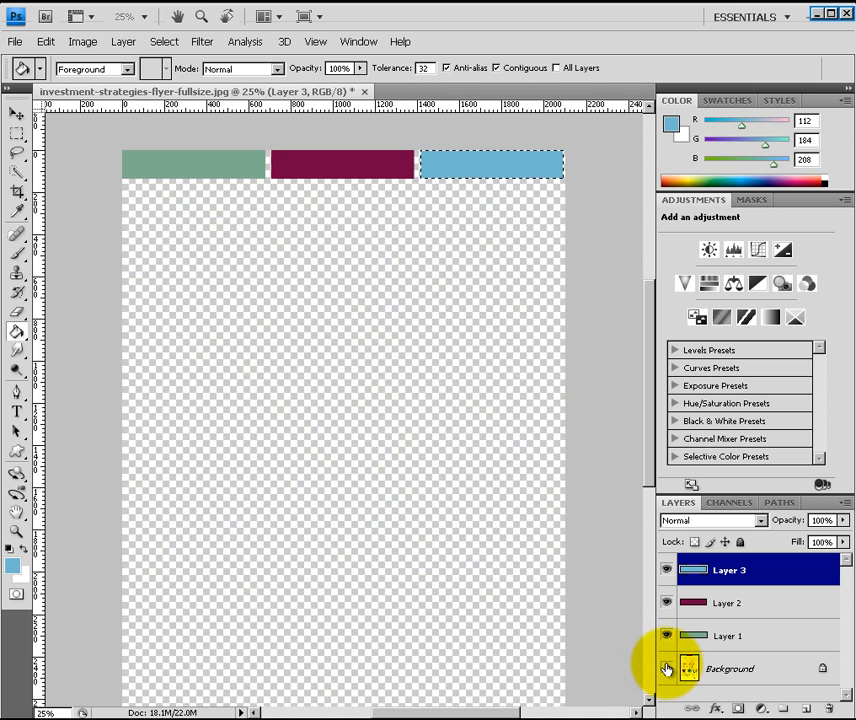